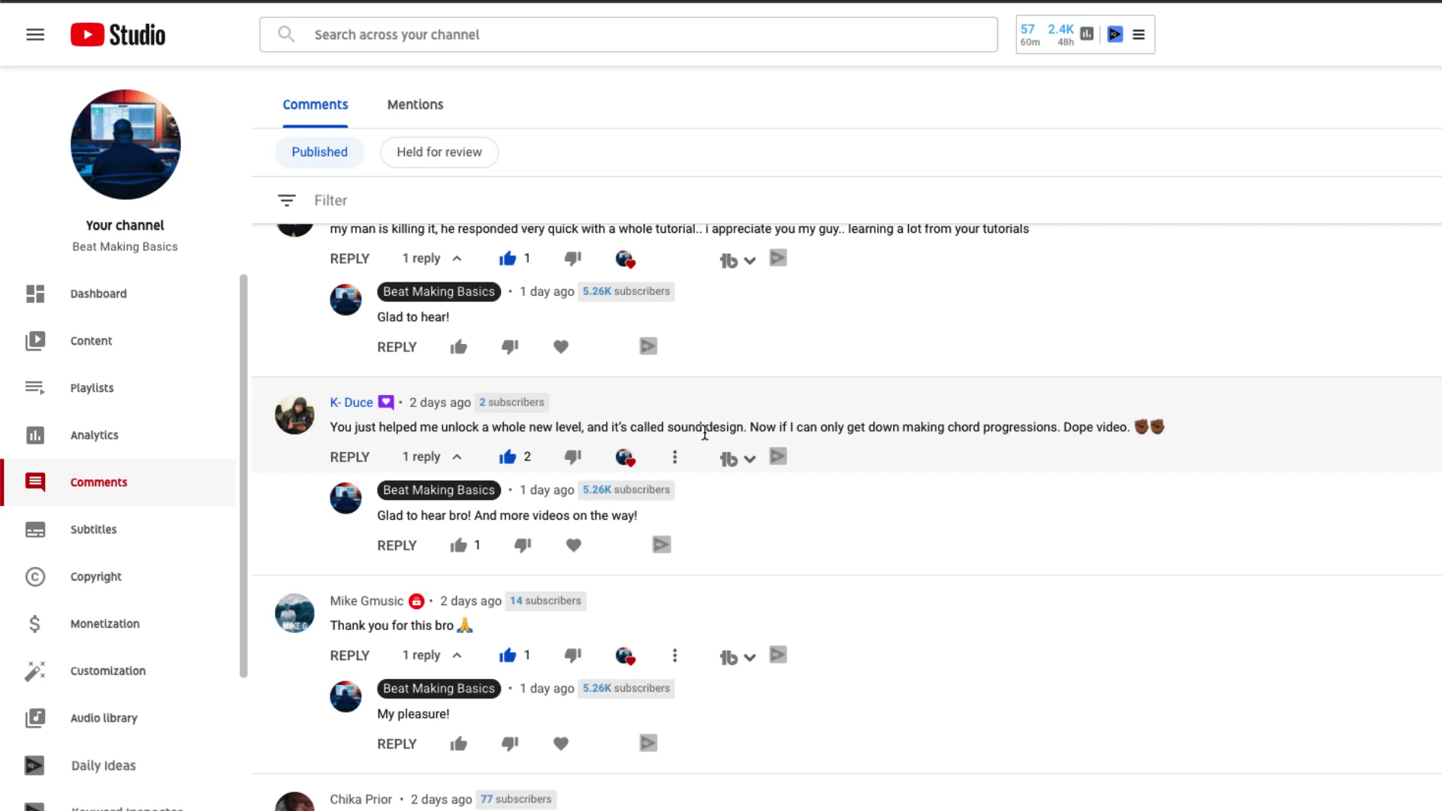
Step: Select the comment sentence "Now if I can only get down making chord progressions."
drag(749, 426, 1063, 420)
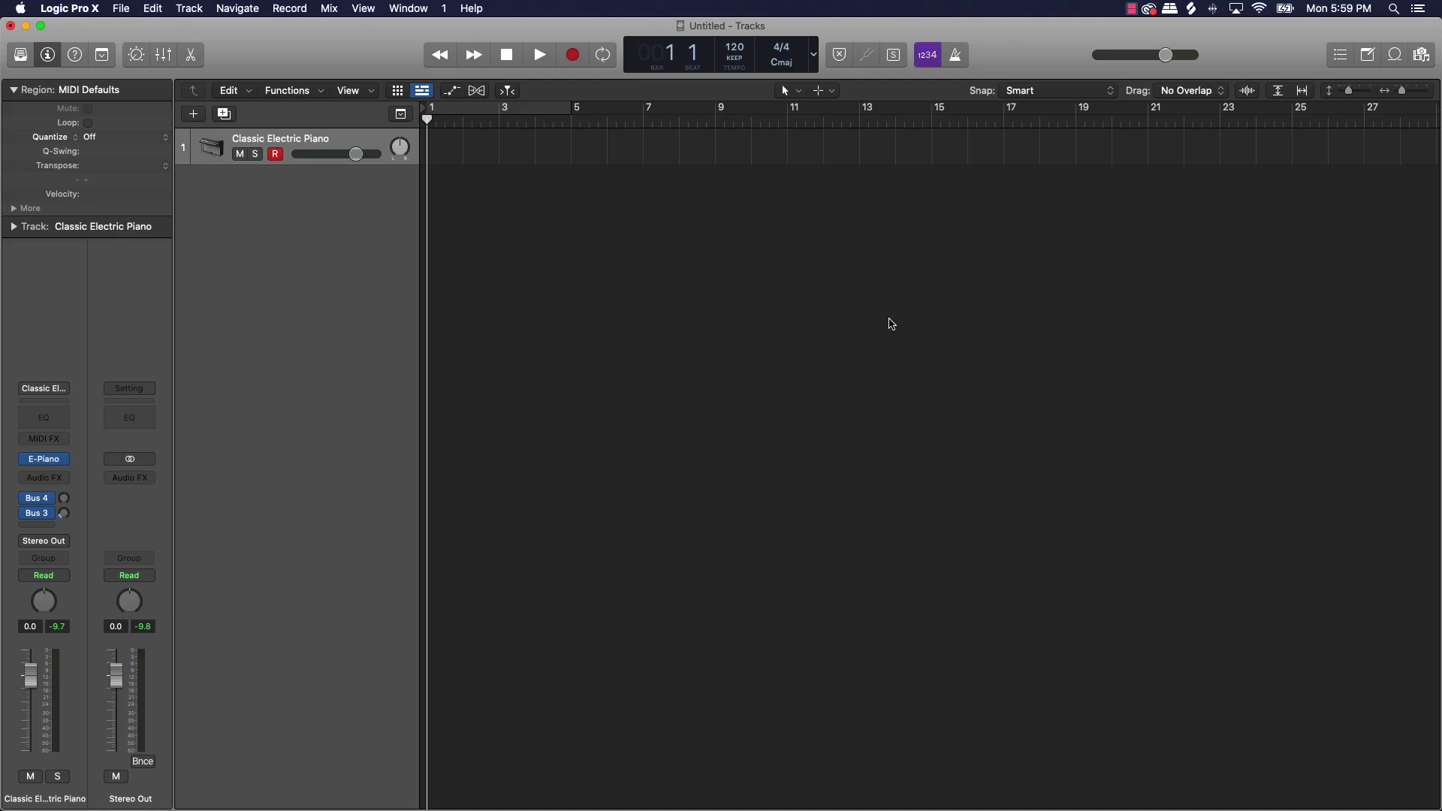
Step: Open the on-screen piano Keyboard, then enlarge it and dock it across the bottom of the screen
key(super+k)
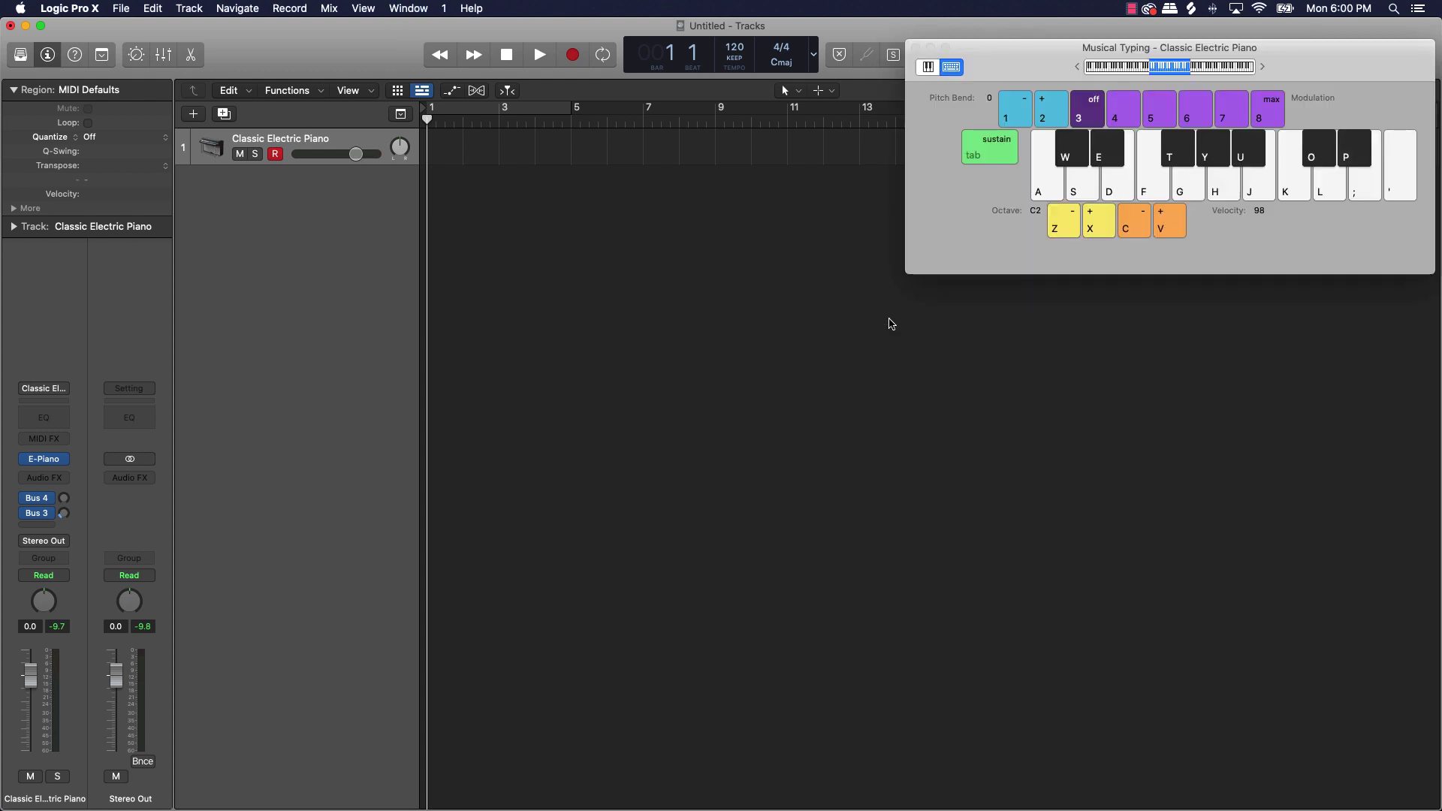
click(923, 68)
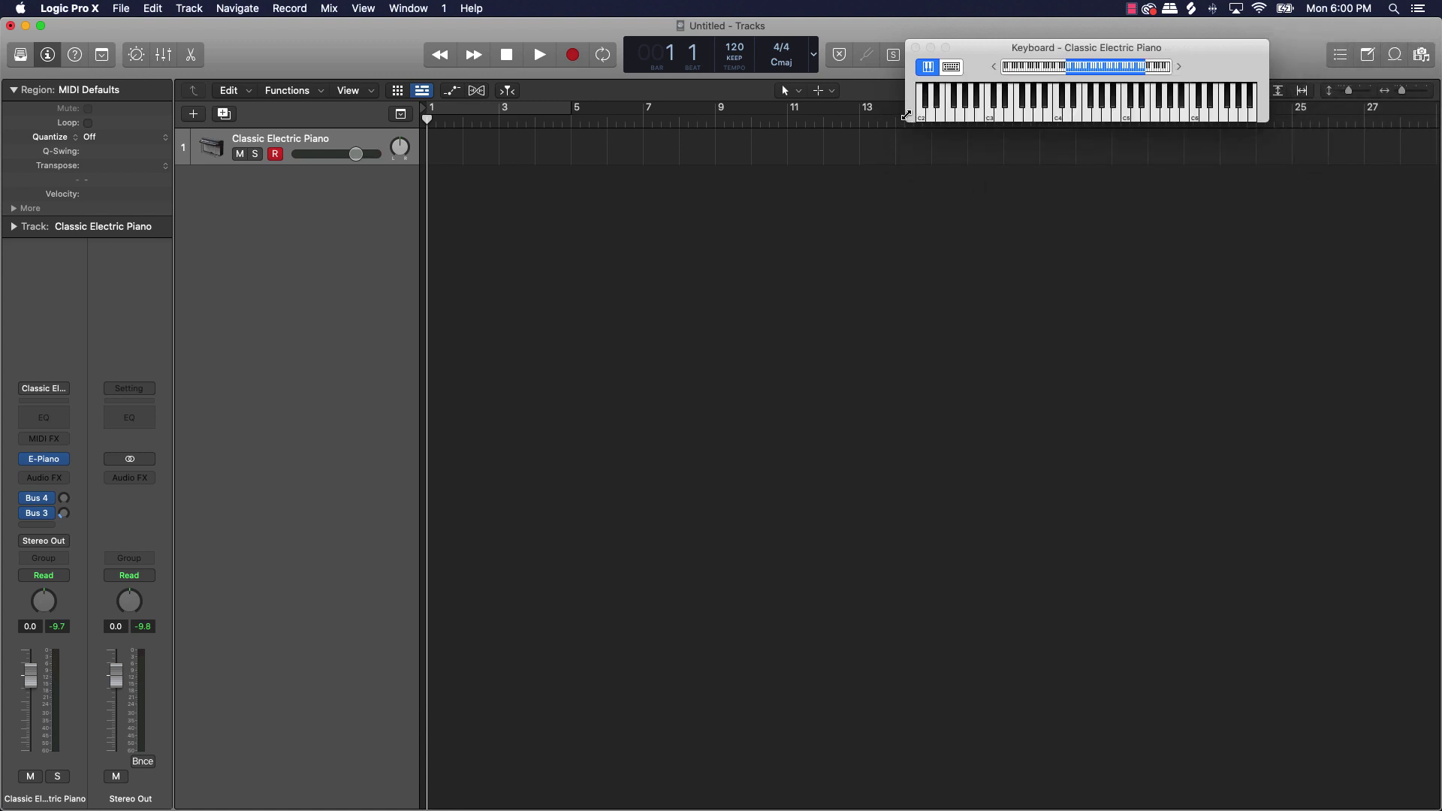
drag(906, 116, 603, 118)
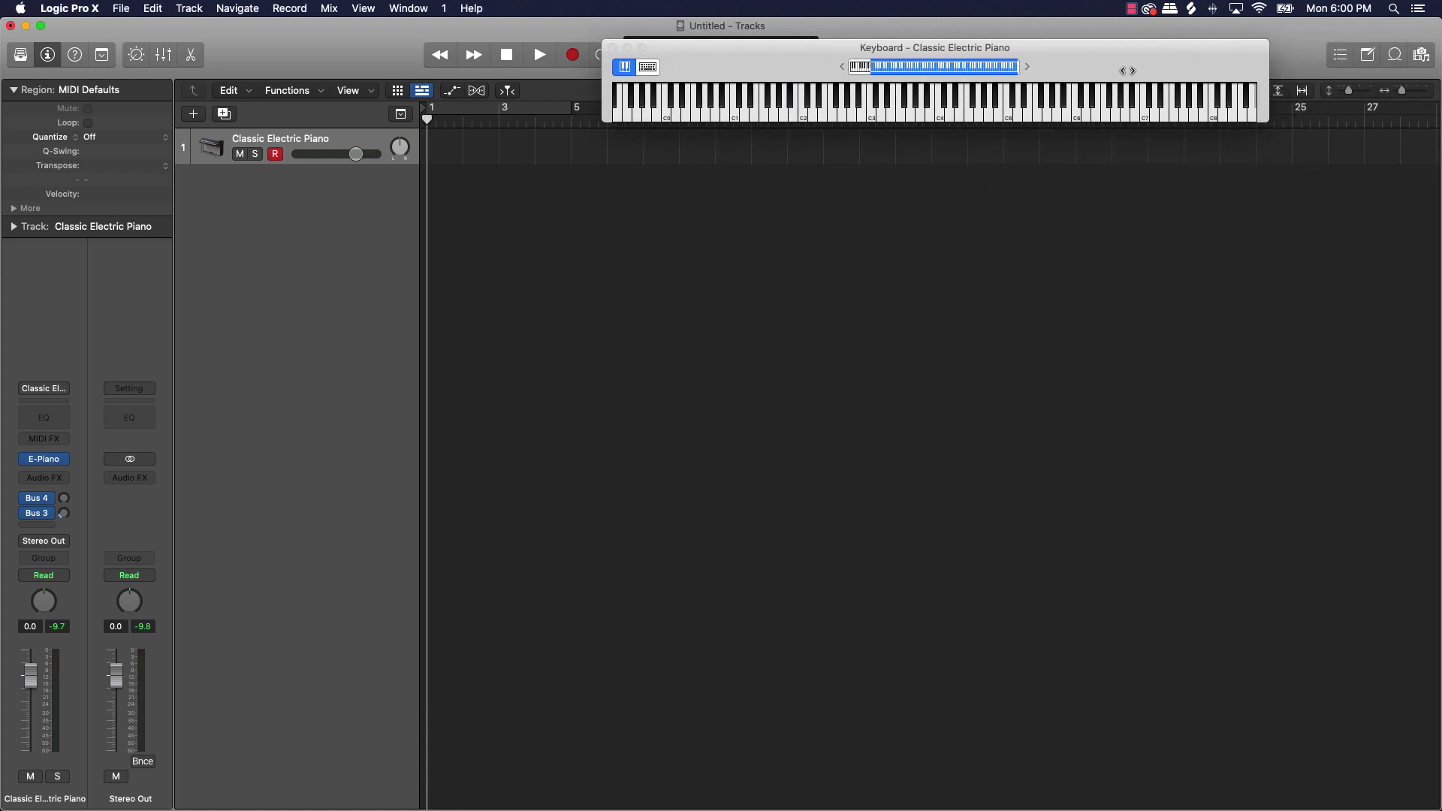
drag(678, 48, 512, 674)
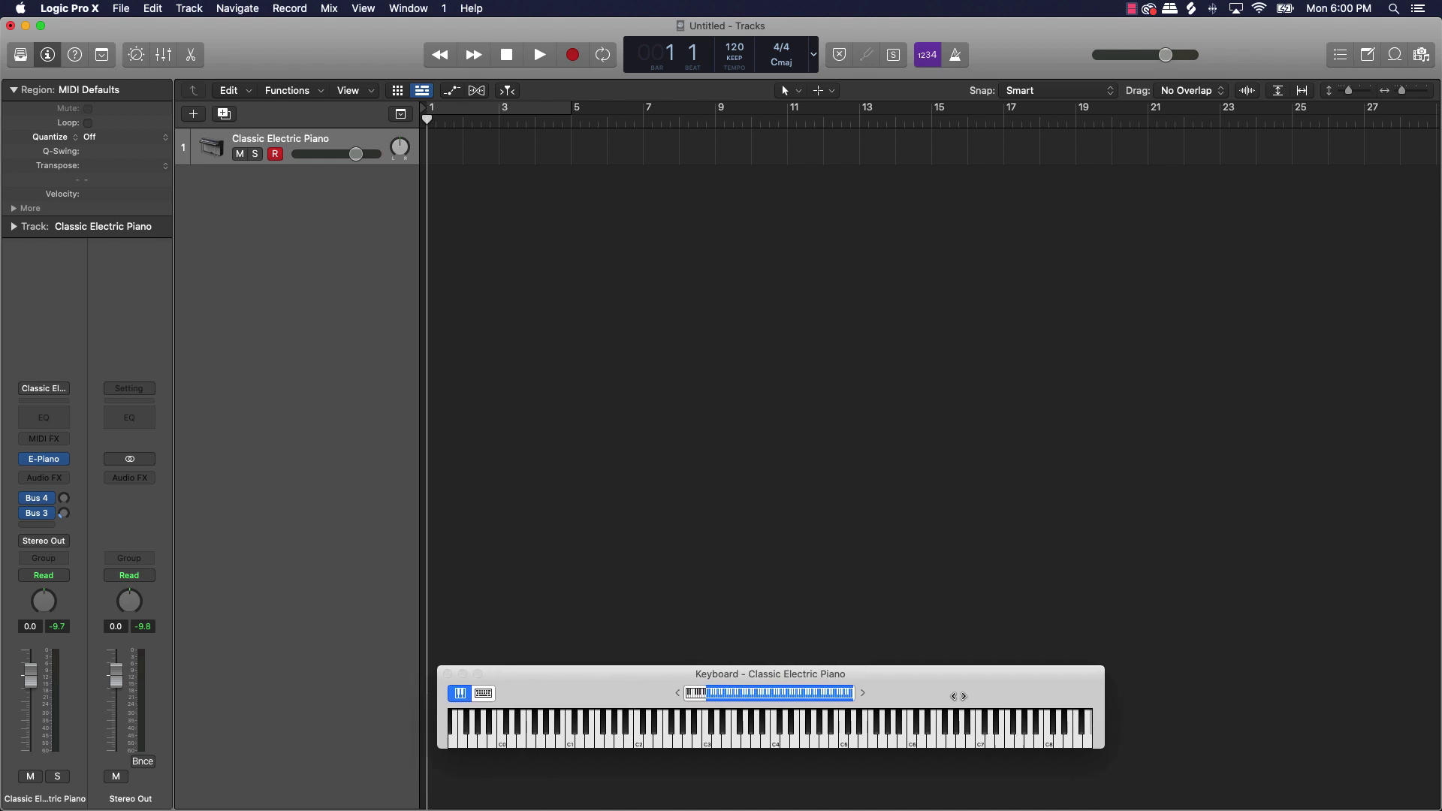
drag(1104, 702, 1189, 681)
drag(1030, 666, 1023, 566)
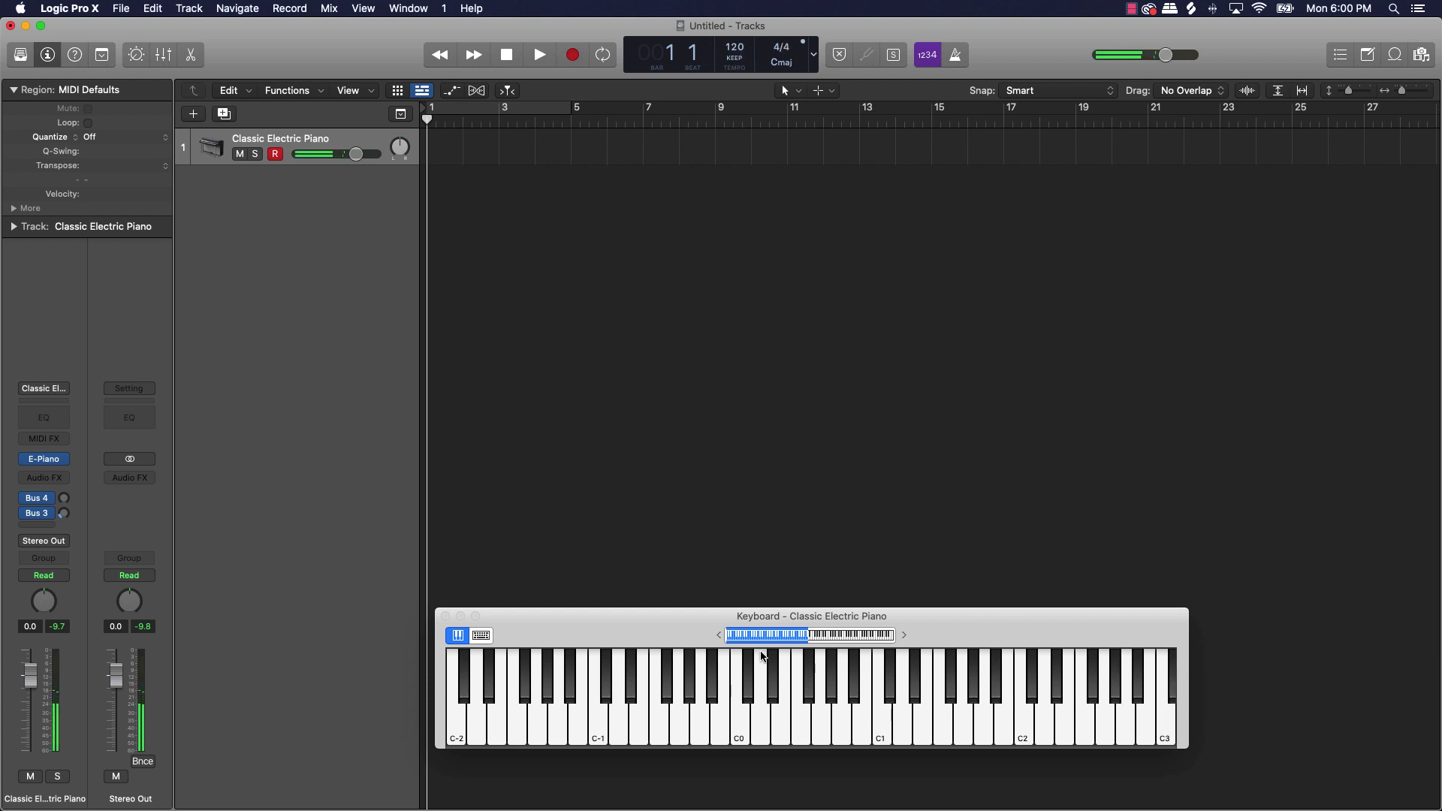
Step: Scroll the Keyboard's range strip rightward so the visible keys span C1 to C5
scroll(933, 683, right, 5)
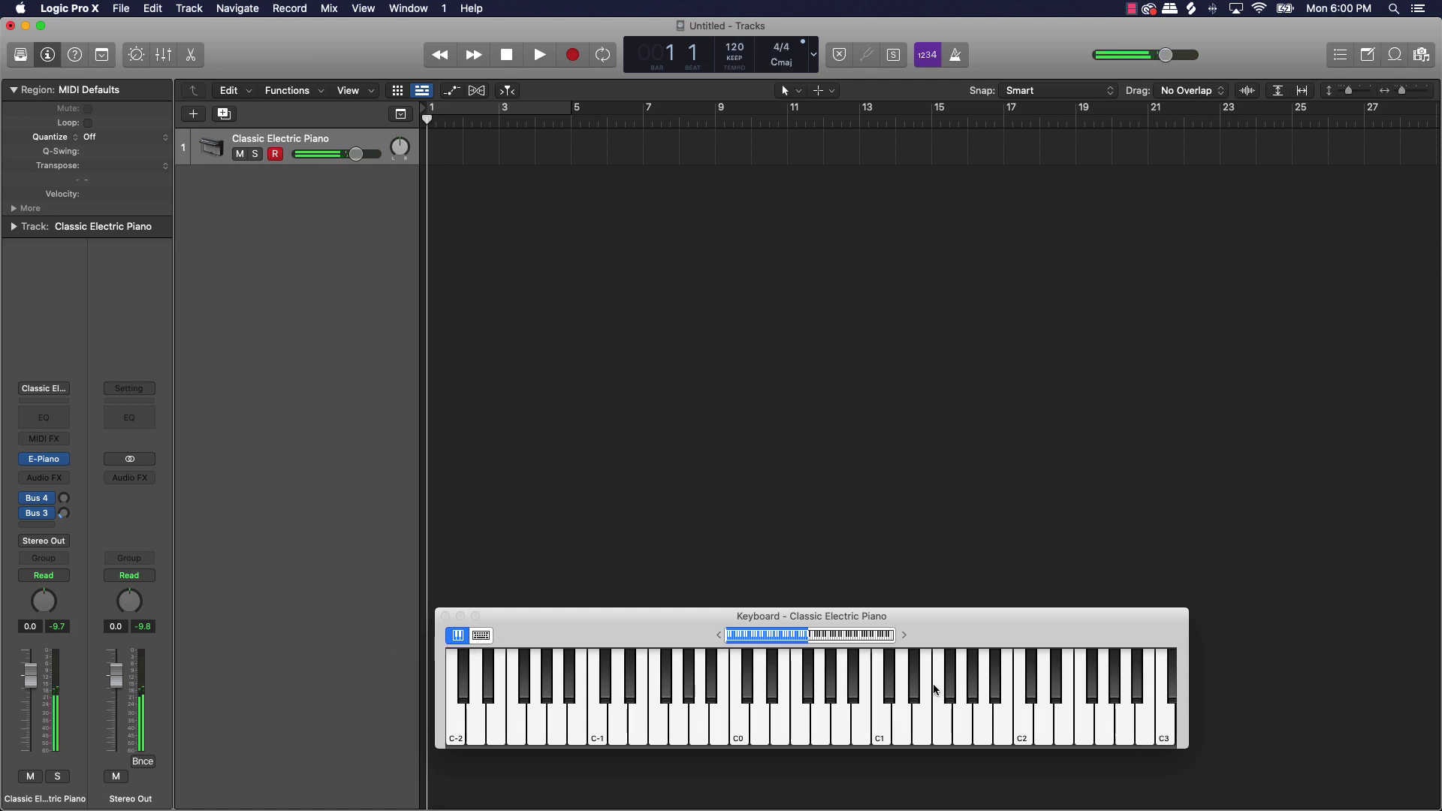
scroll(925, 686, right, 3)
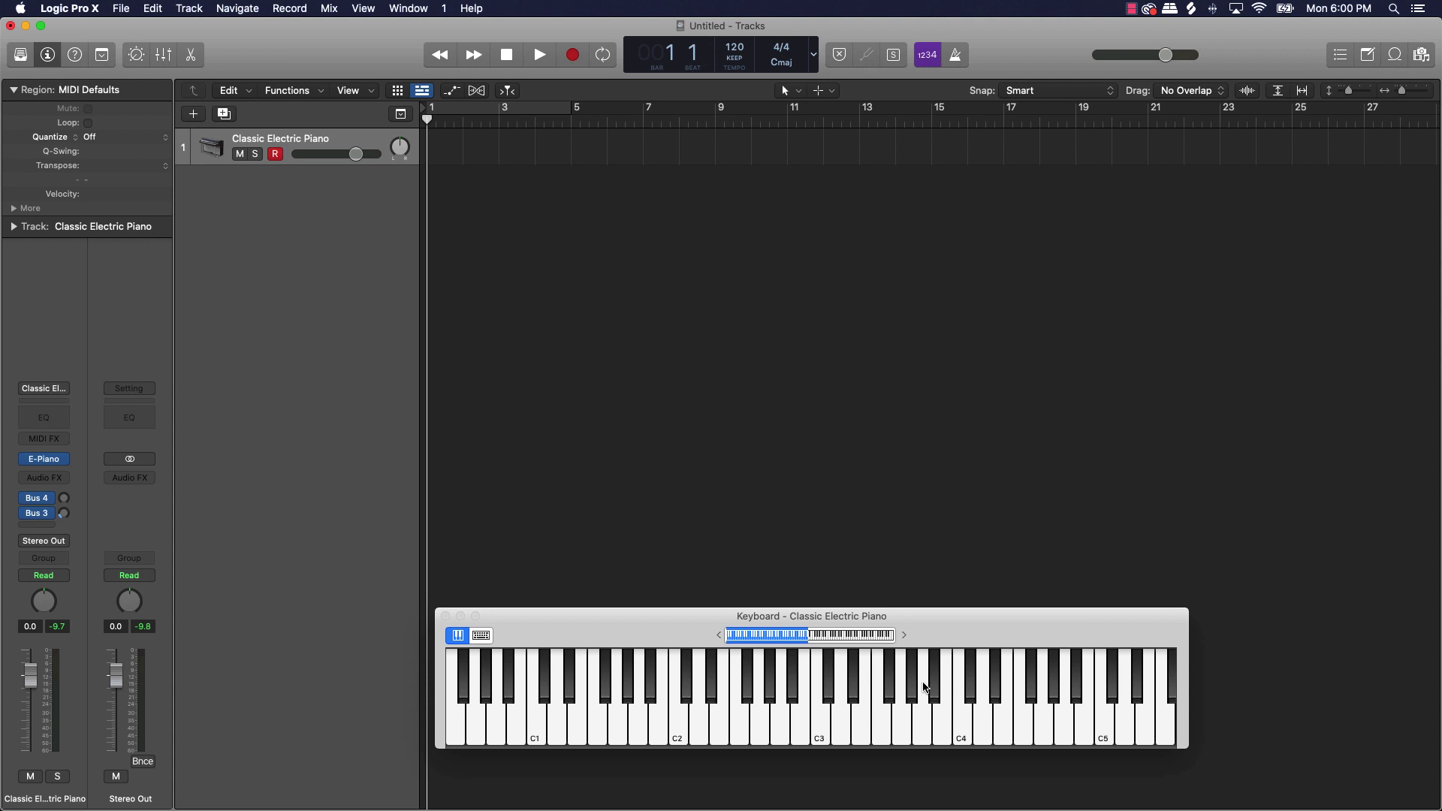
click(924, 687)
key(h)
key(j)
key(k)
key(l)
key(semicolon)
key(apostrophe)
key(g)
key(h)
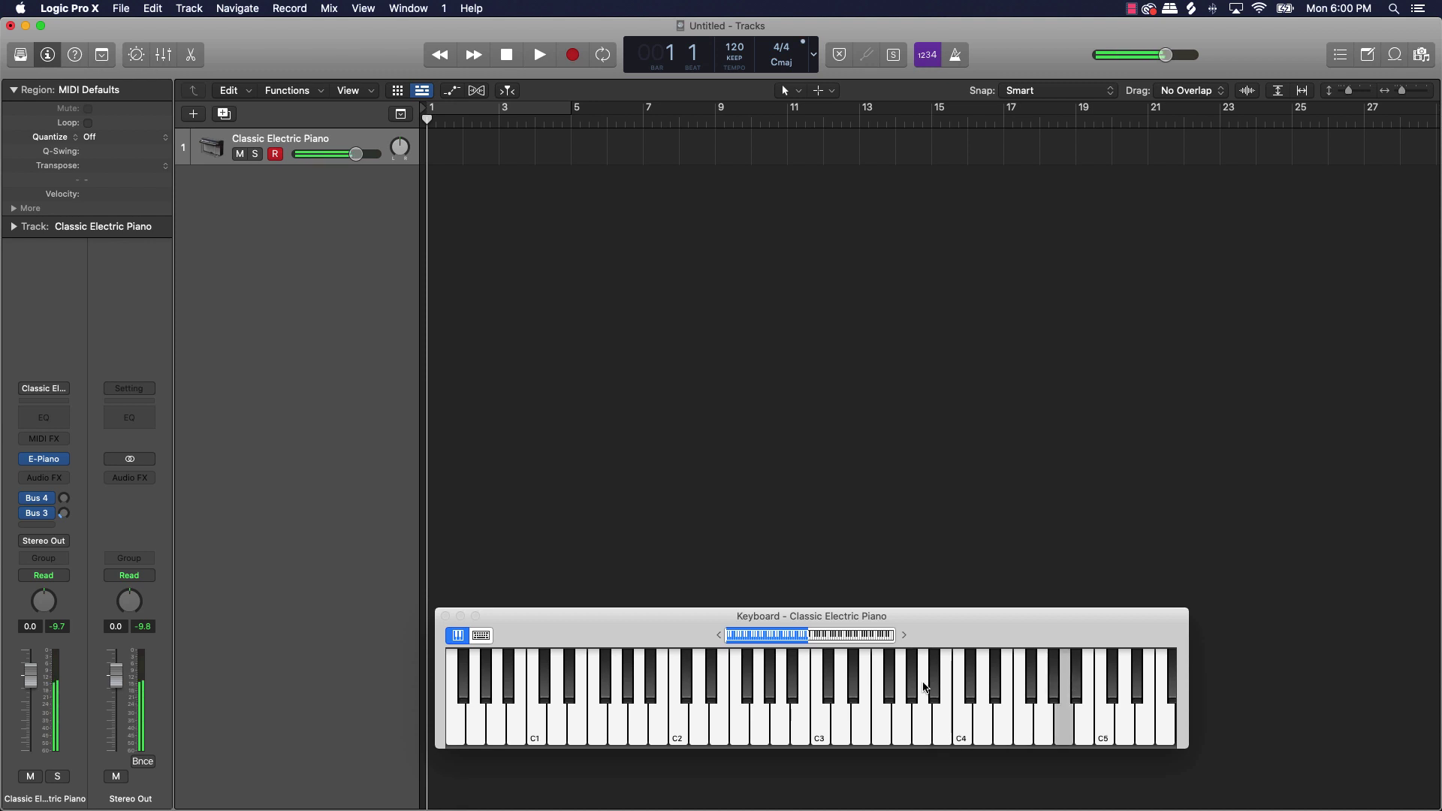
key(g)
key(f)
key(d)
key(s)
key(a)
click(923, 687)
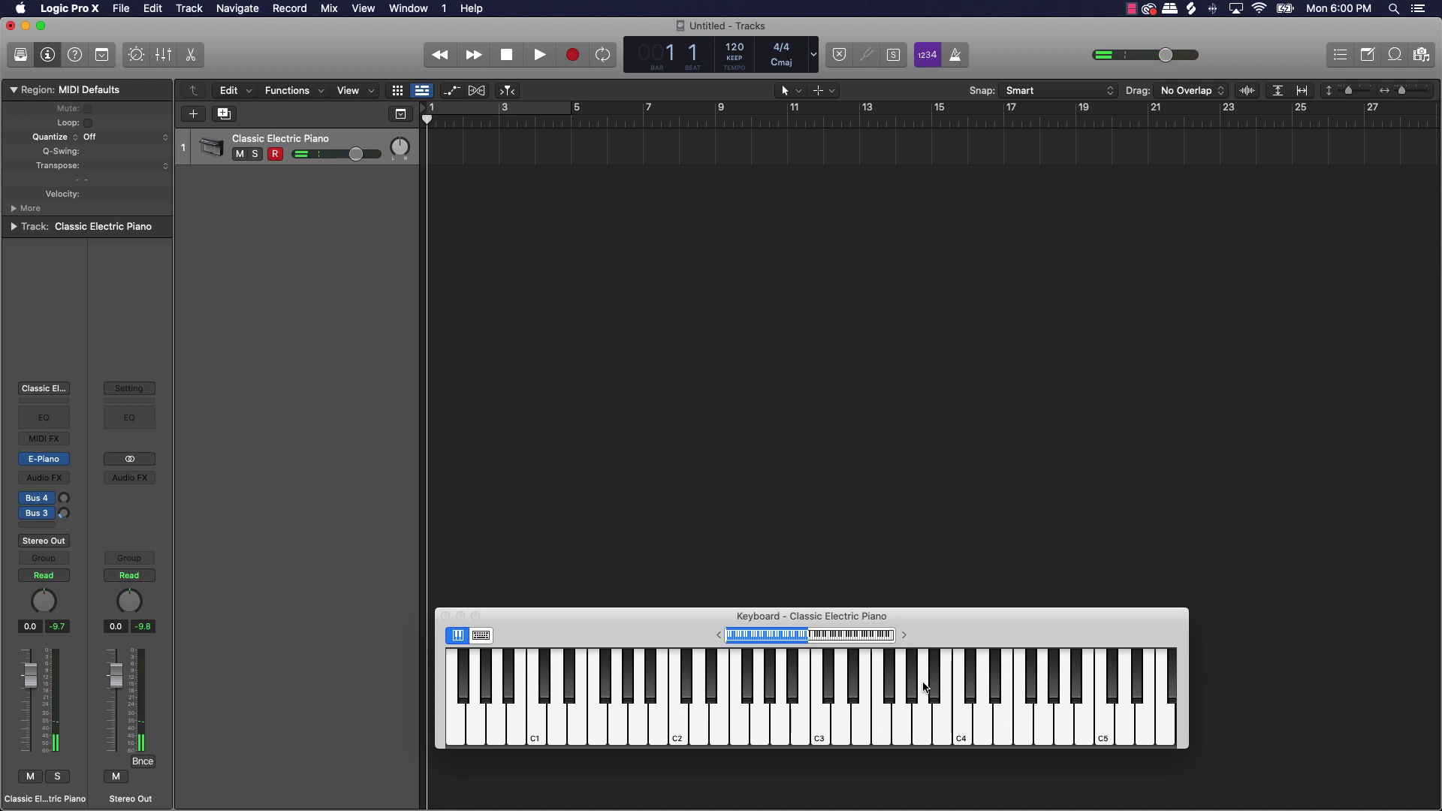
key(d)
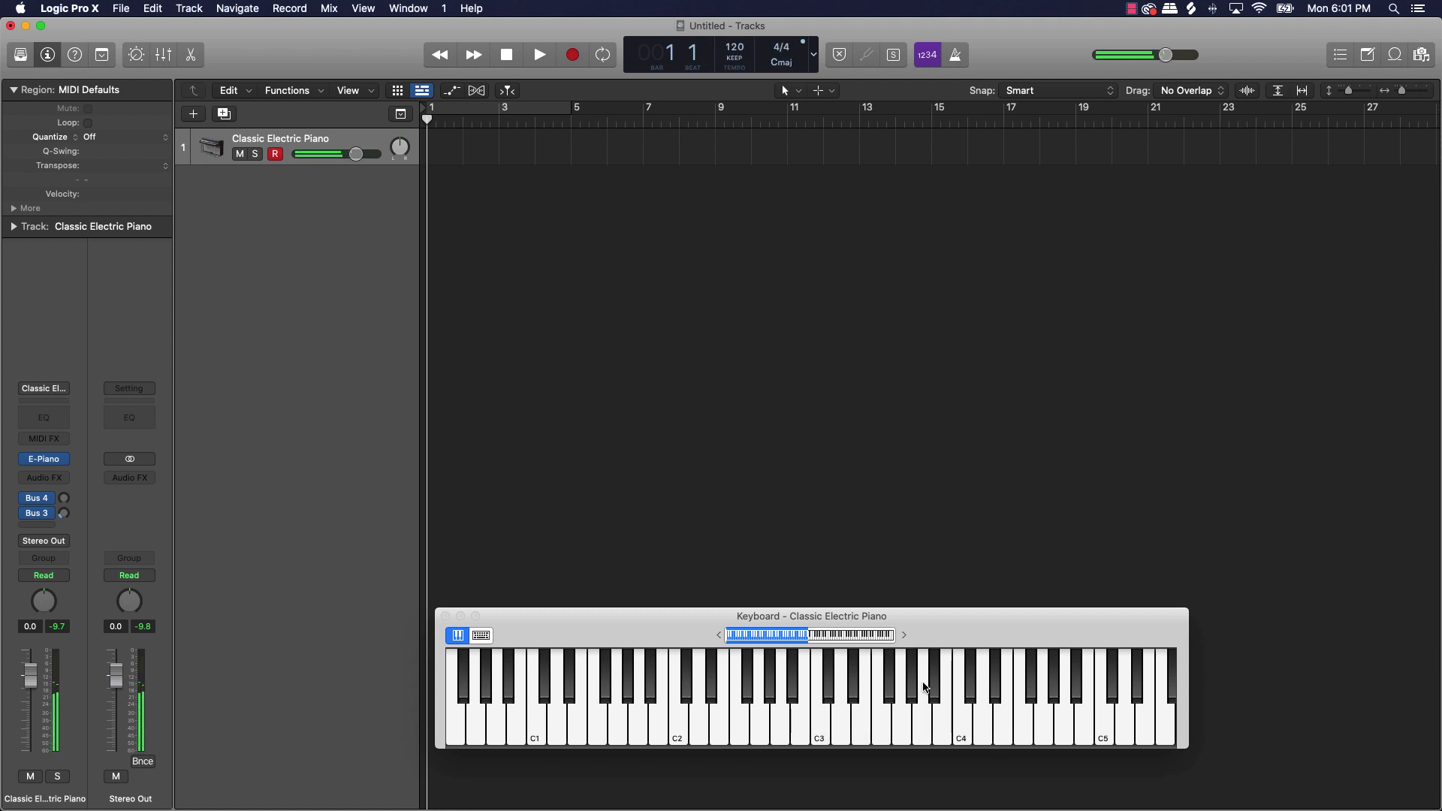
key(a+d)
click(923, 687)
key(d)
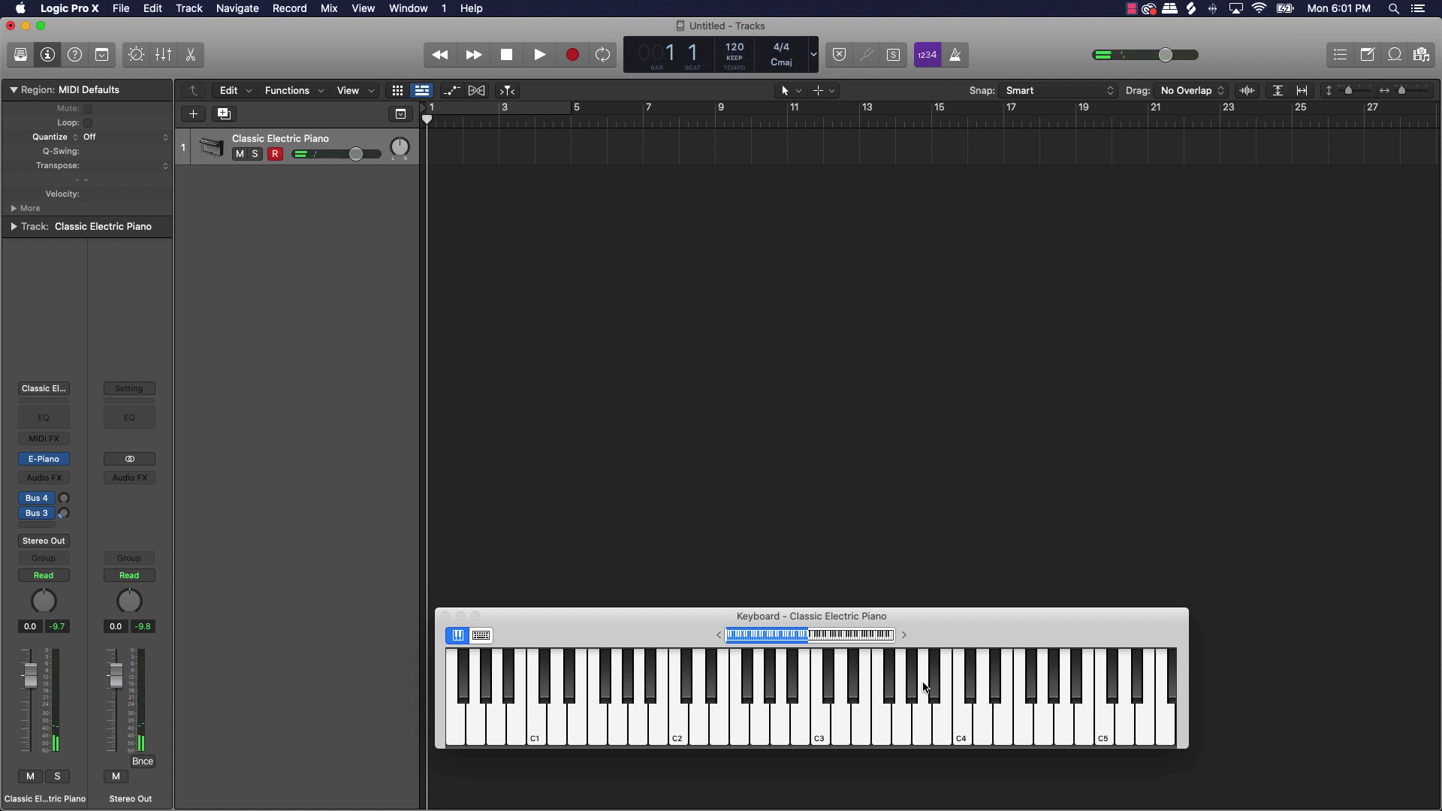
key(d)
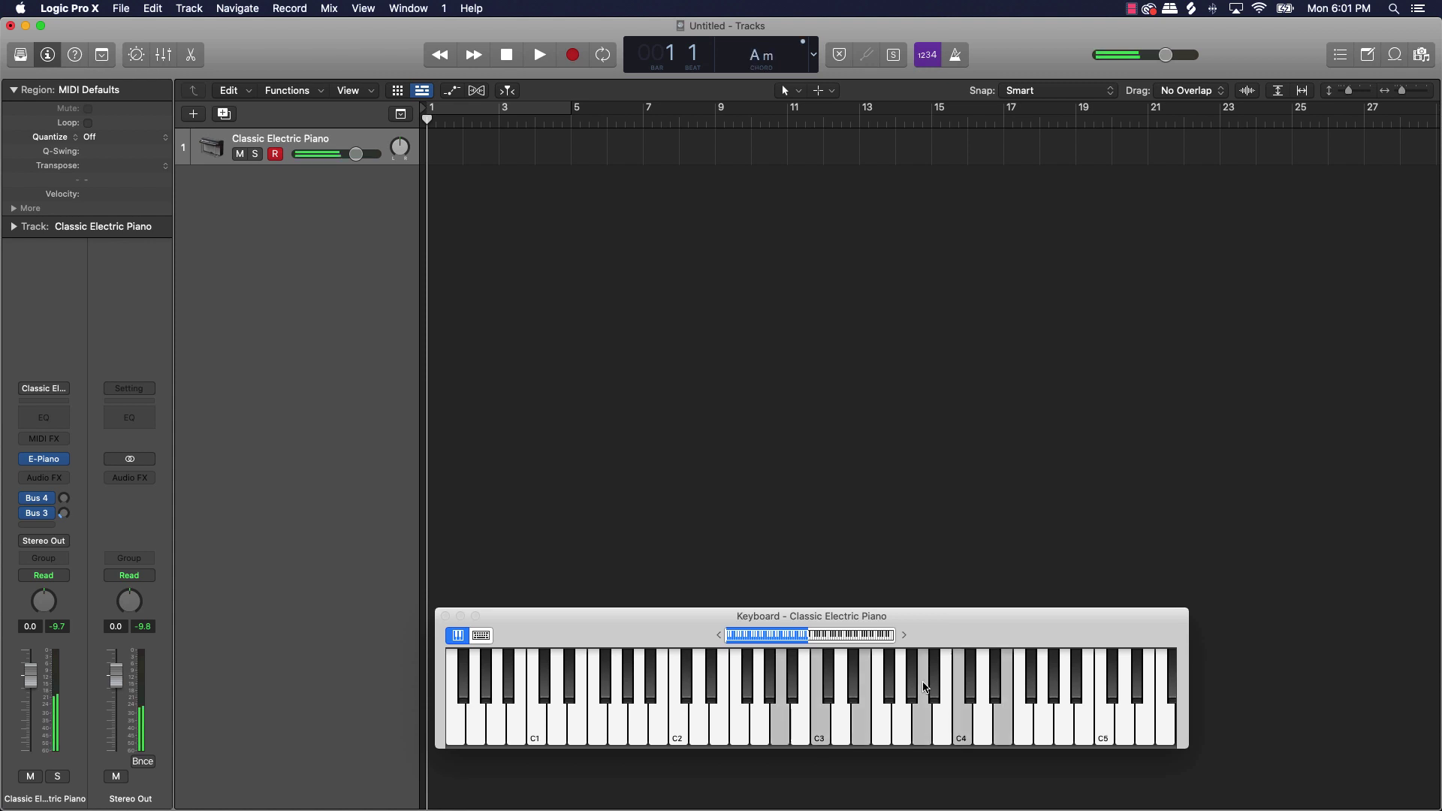
key(d)
key(f)
key(h)
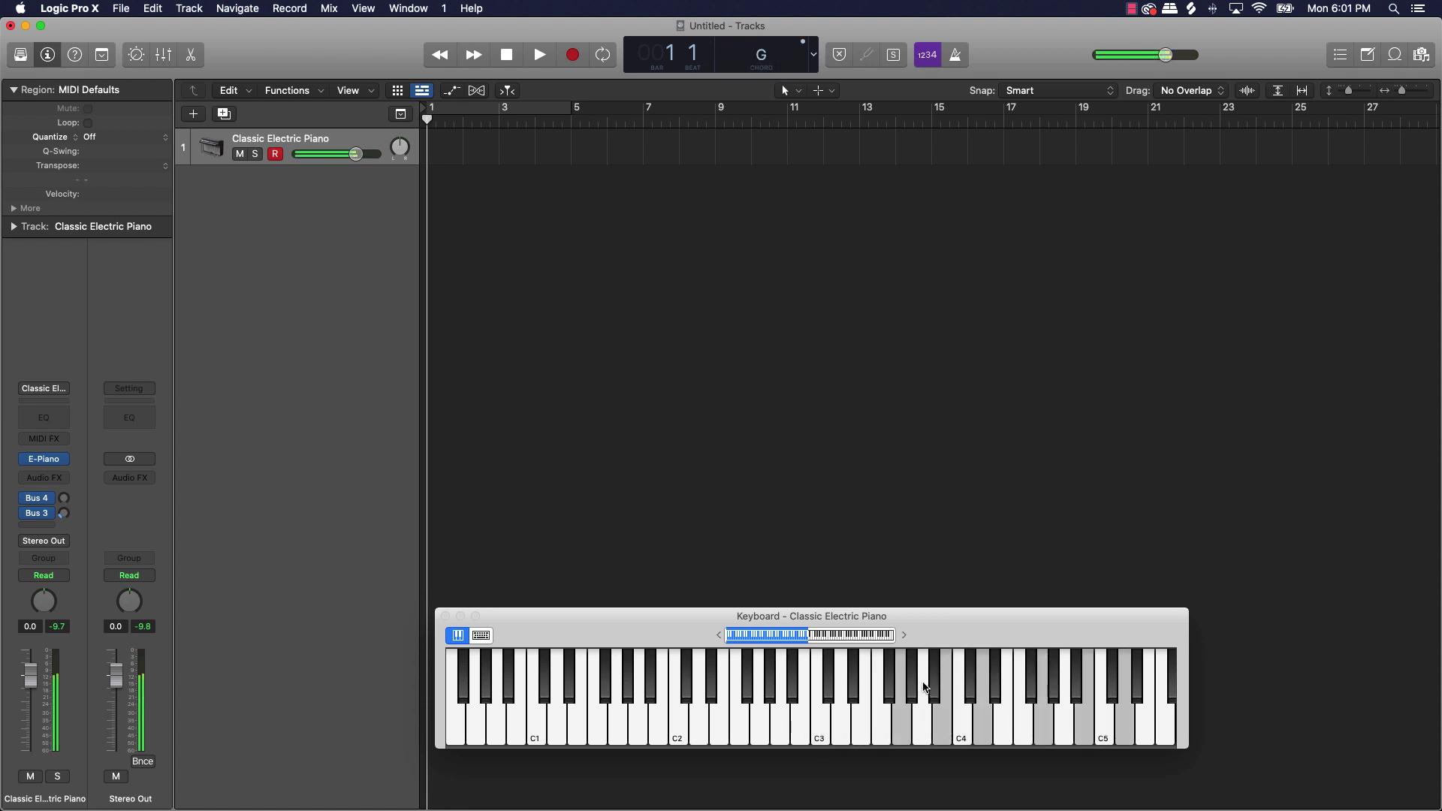
key(k)
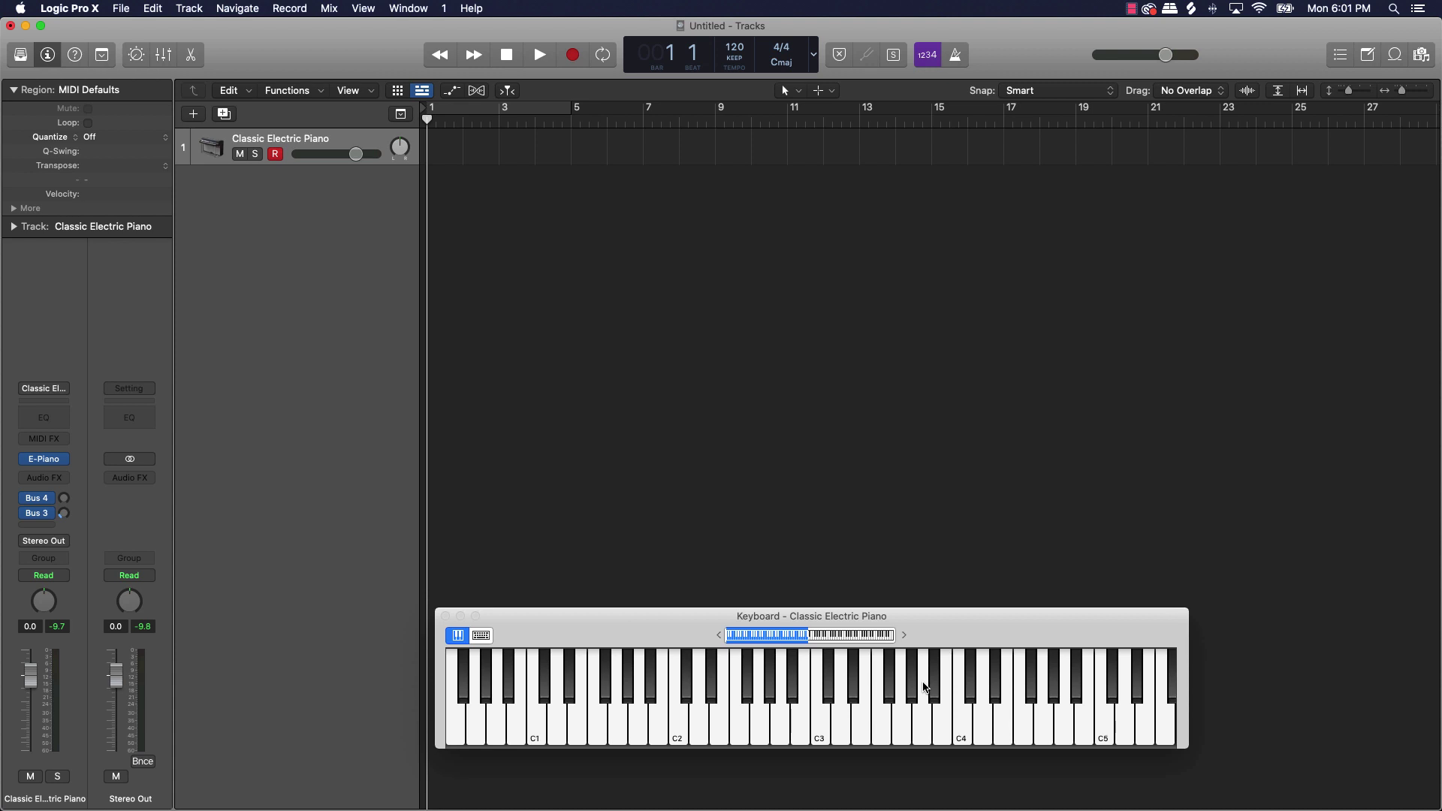
click(925, 687)
click(924, 685)
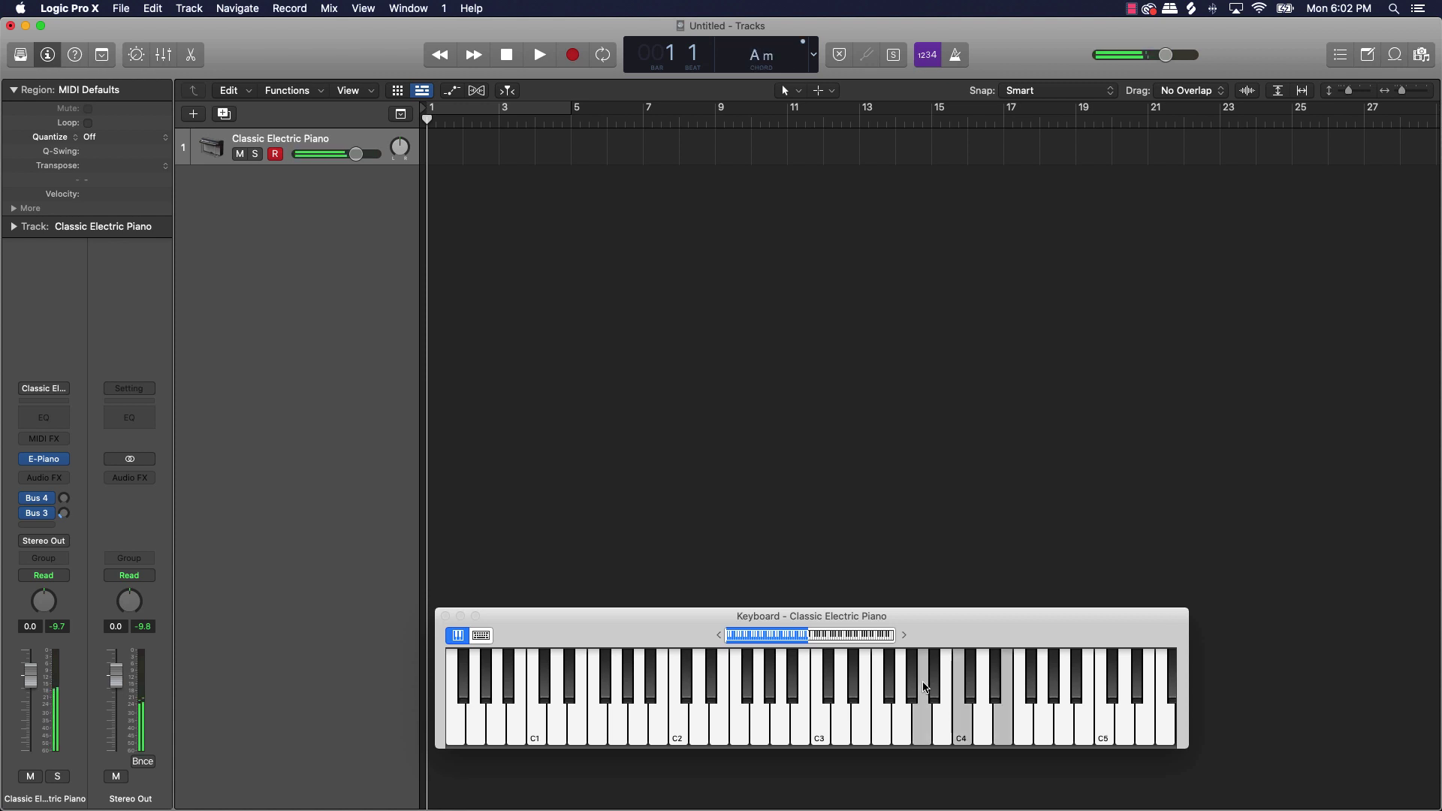